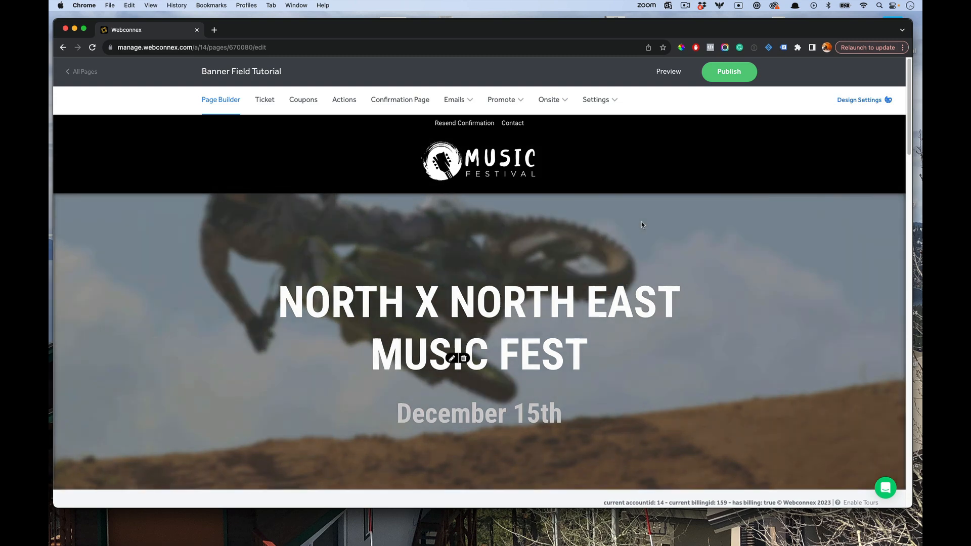
Examine the page layout, the display elements insertable above the tickets, and the full element list offered above the billing information.
scroll(641, 223, "down", 3)
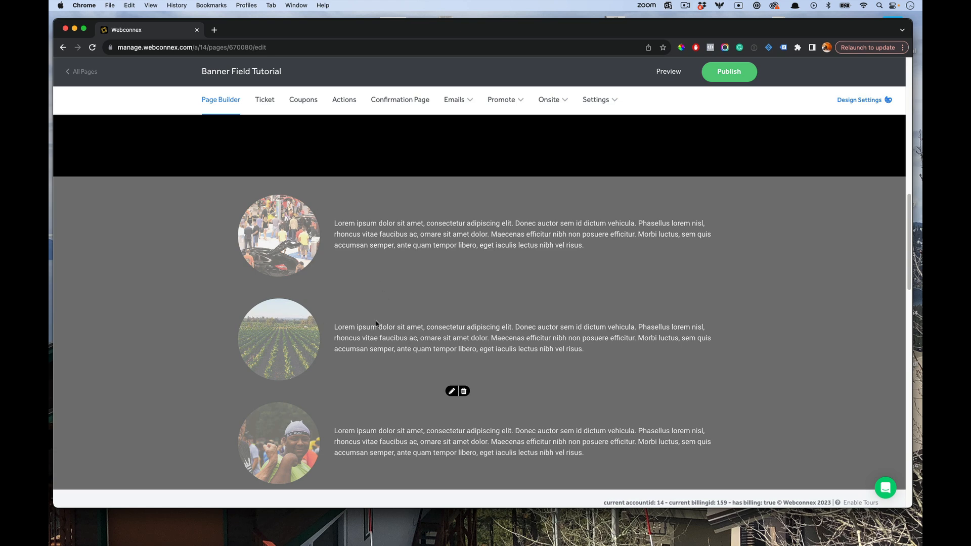
scroll(376, 323, "down", 5)
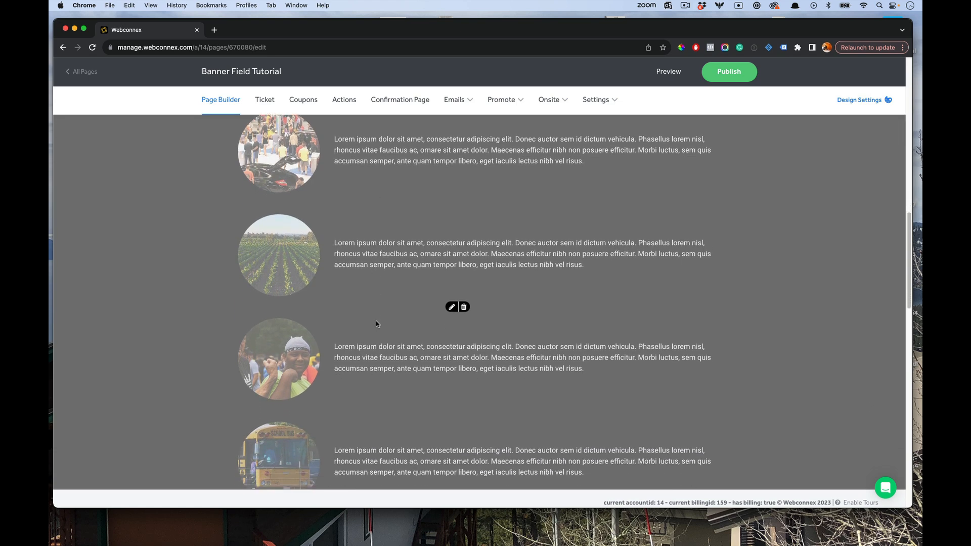
scroll(375, 323, "down", 3)
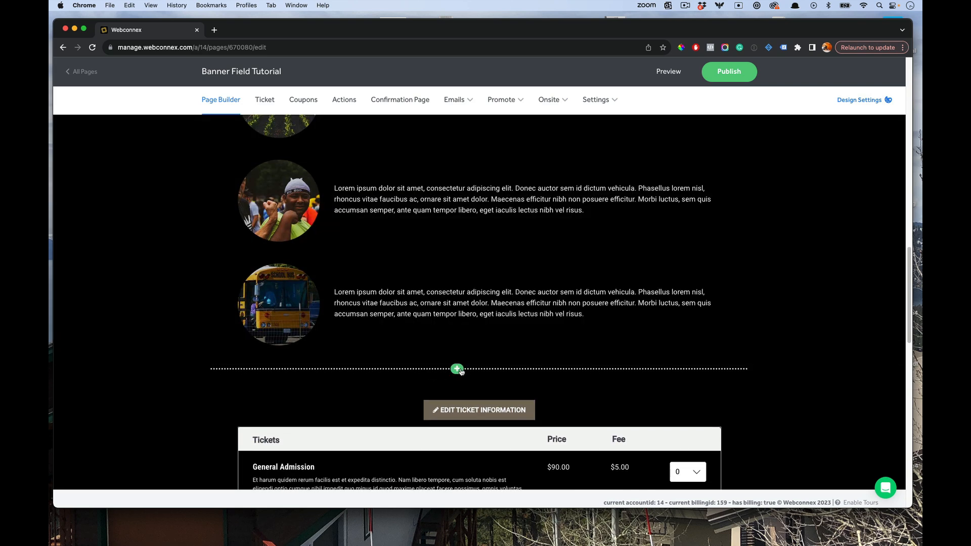
left_click(459, 370)
scroll(503, 377, "down", 10)
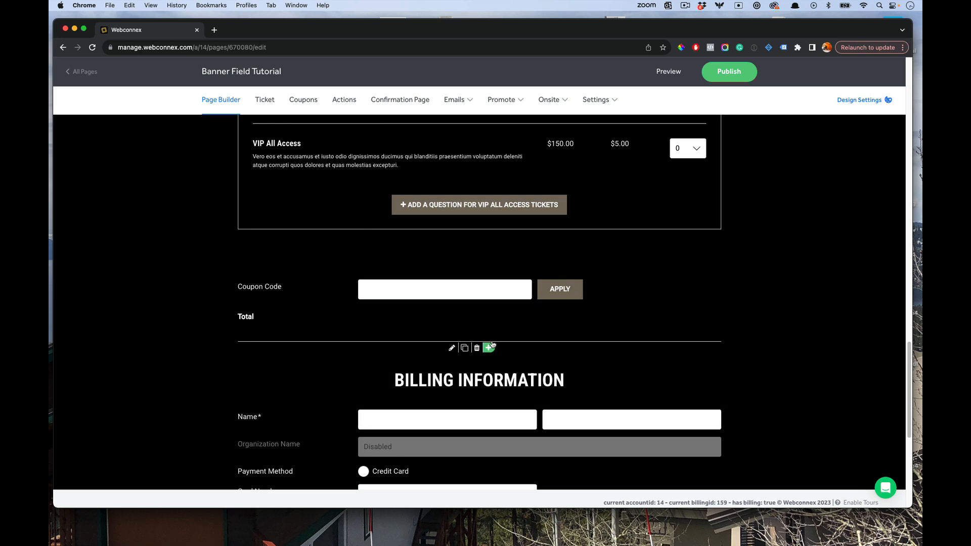
left_click(486, 268)
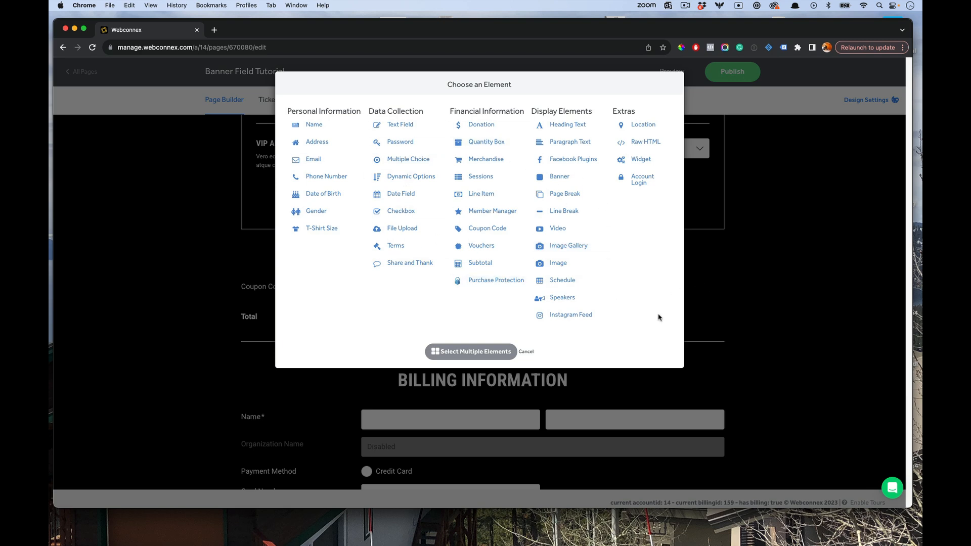
left_click(526, 351)
Add an image element above the ticket information, cropped to Rectangle (Landscape), using the uploaded vineyard picture "-anta ro-a background.jpeg".
scroll(529, 355, "up", 5)
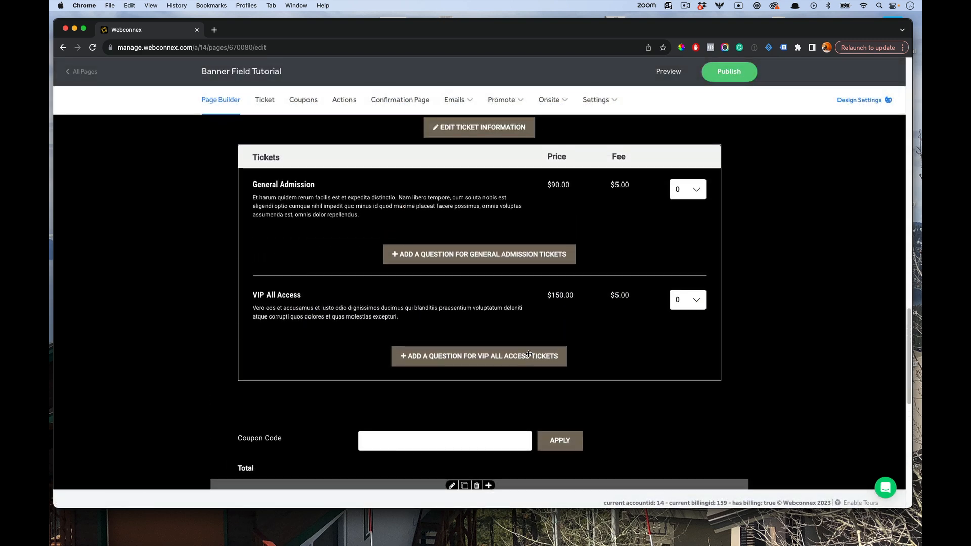
scroll(529, 354, "up", 1)
left_click(455, 187)
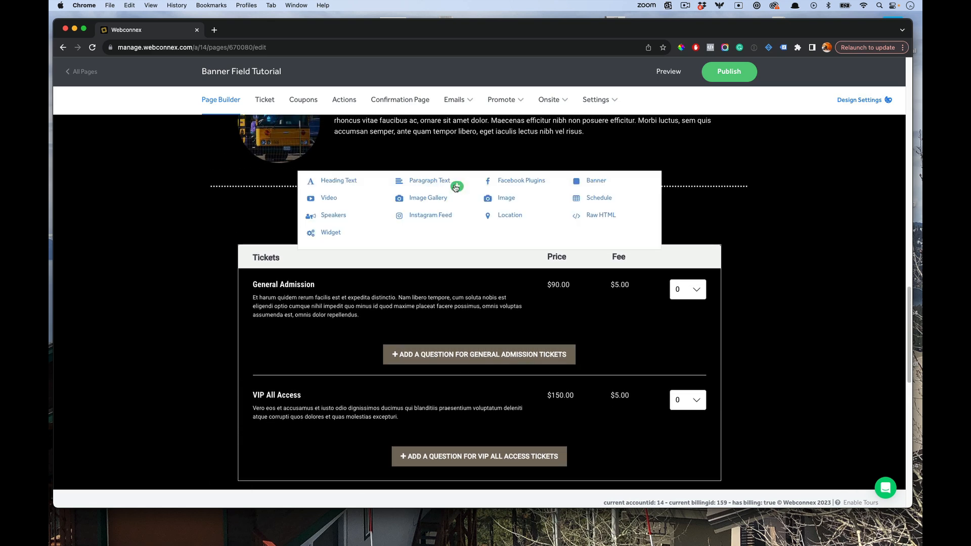
left_click(486, 198)
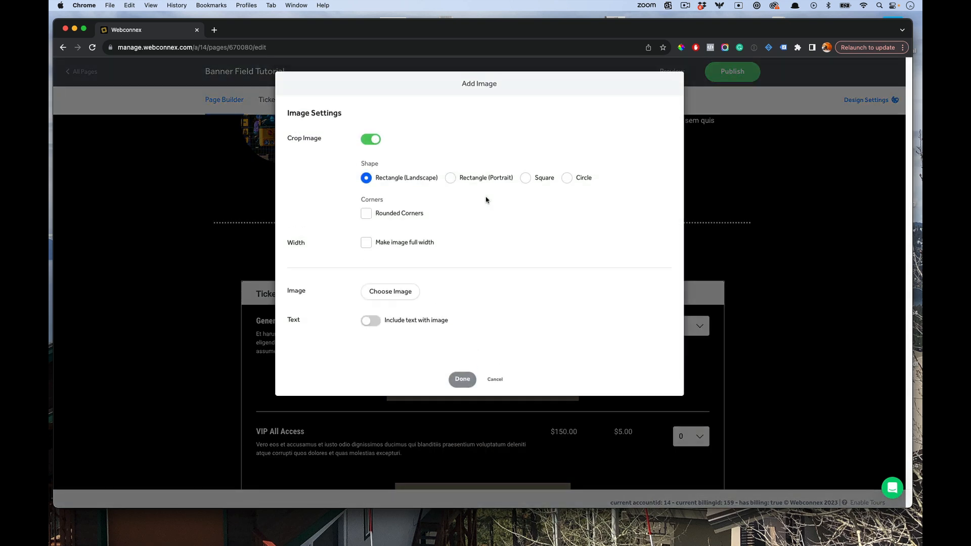
left_click(377, 140)
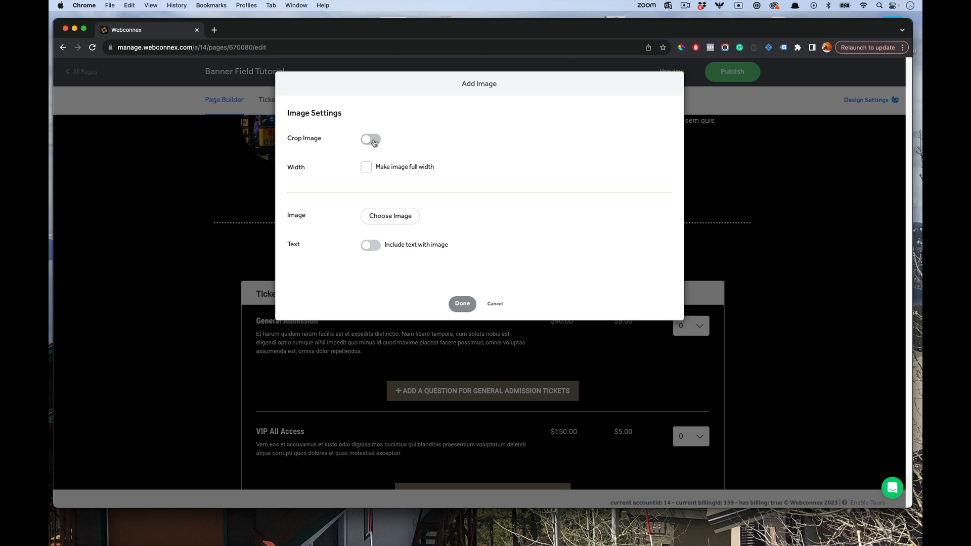
left_click(374, 141)
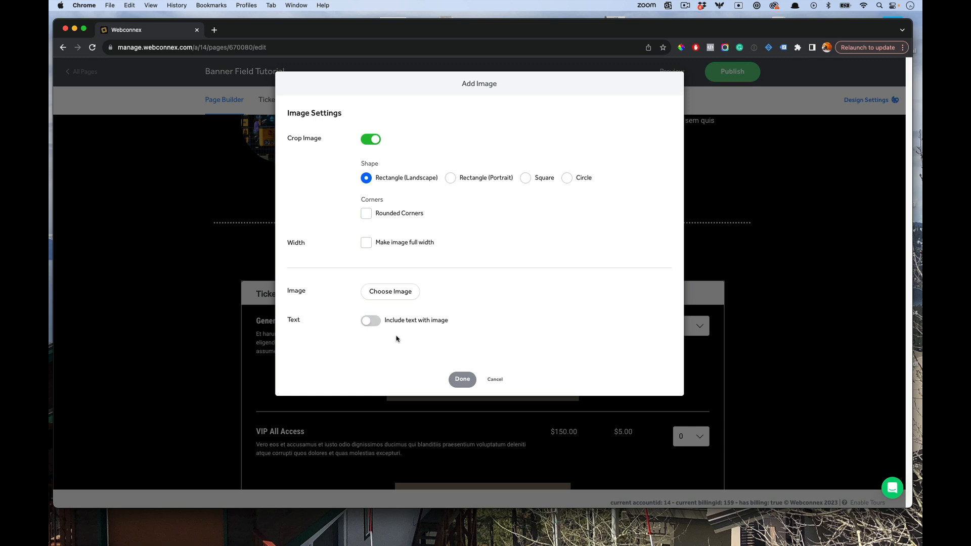
left_click(385, 294)
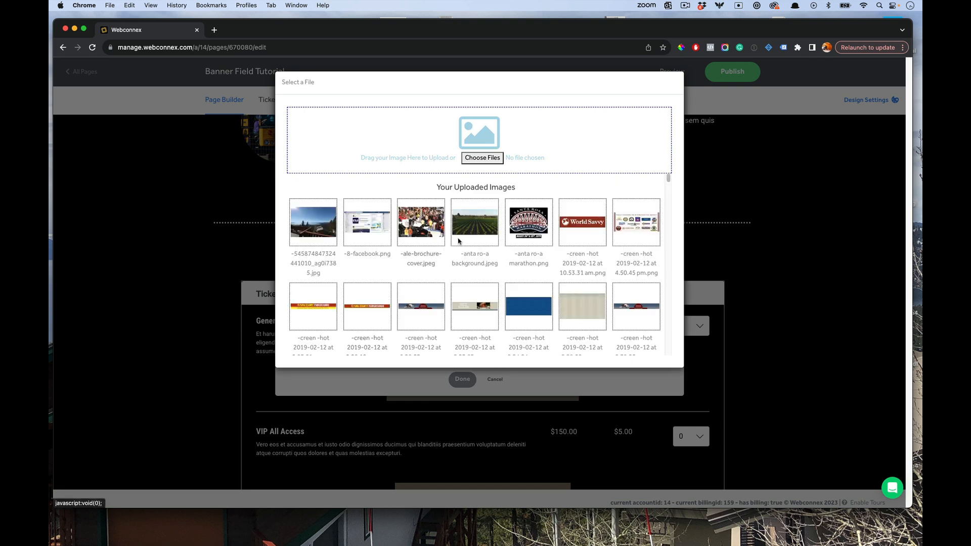
left_click(475, 222)
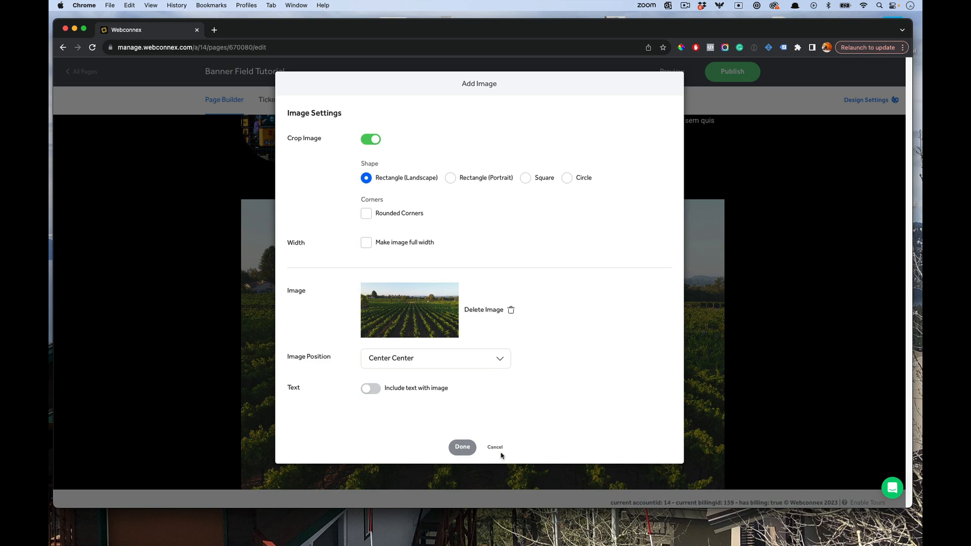
left_click(472, 447)
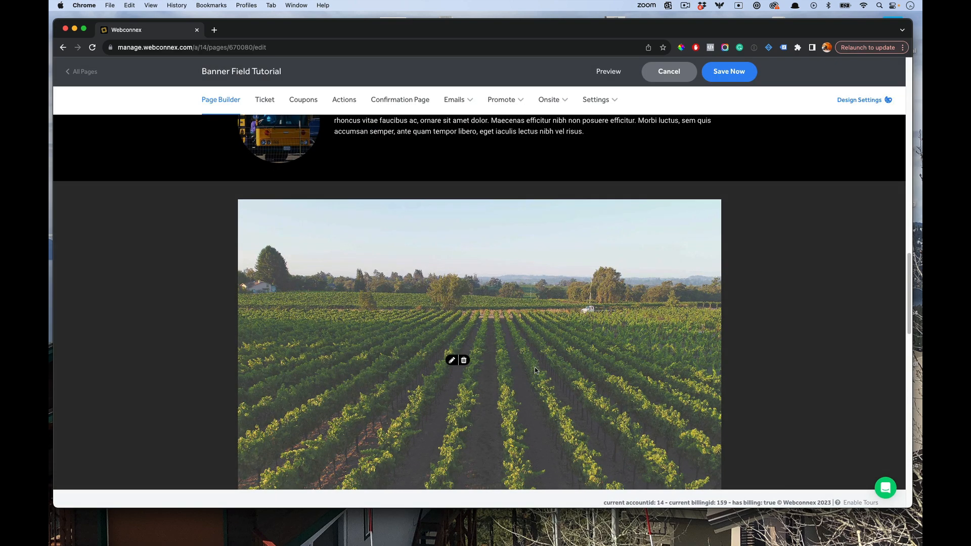
Make the new vineyard image full width.
scroll(539, 369, "down", 2)
scroll(858, 296, "down", 2)
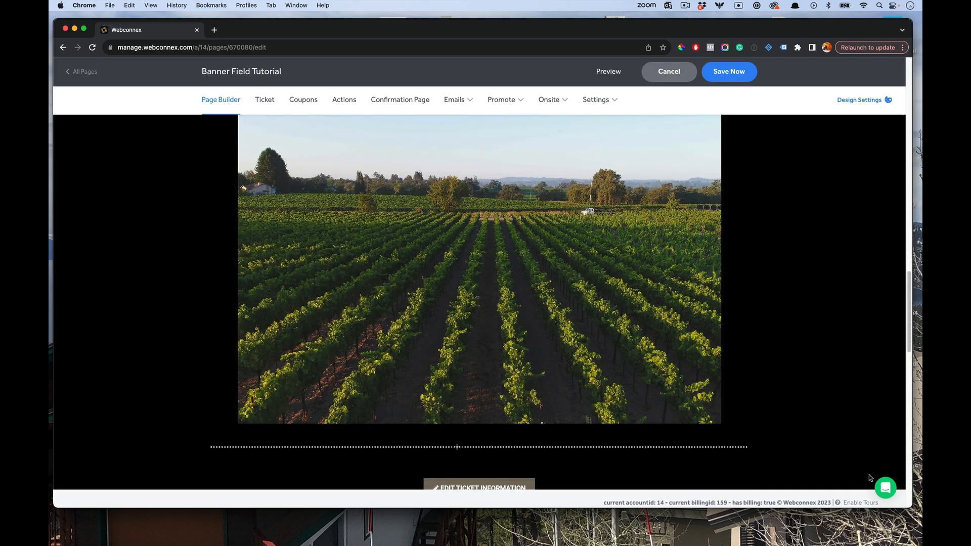
scroll(755, 376, "up", 2)
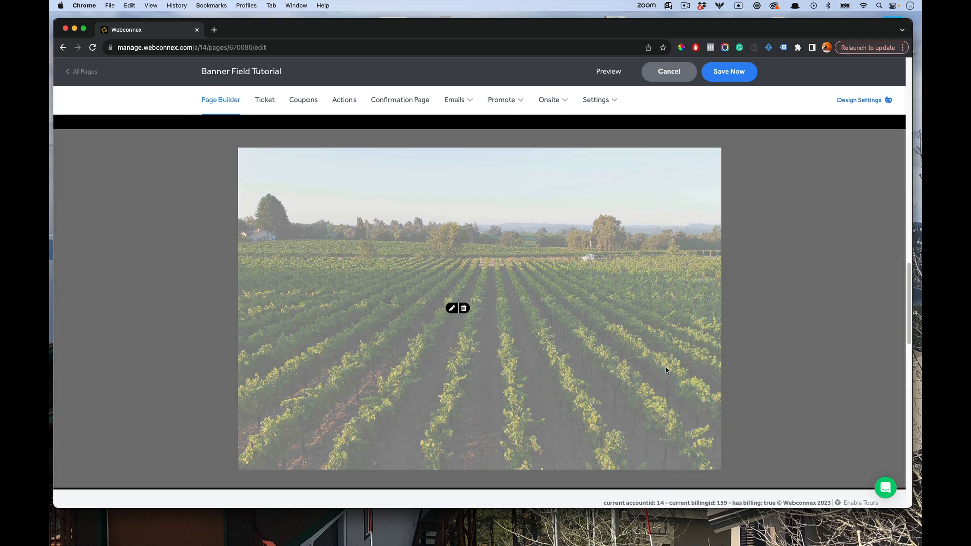
left_click(448, 310)
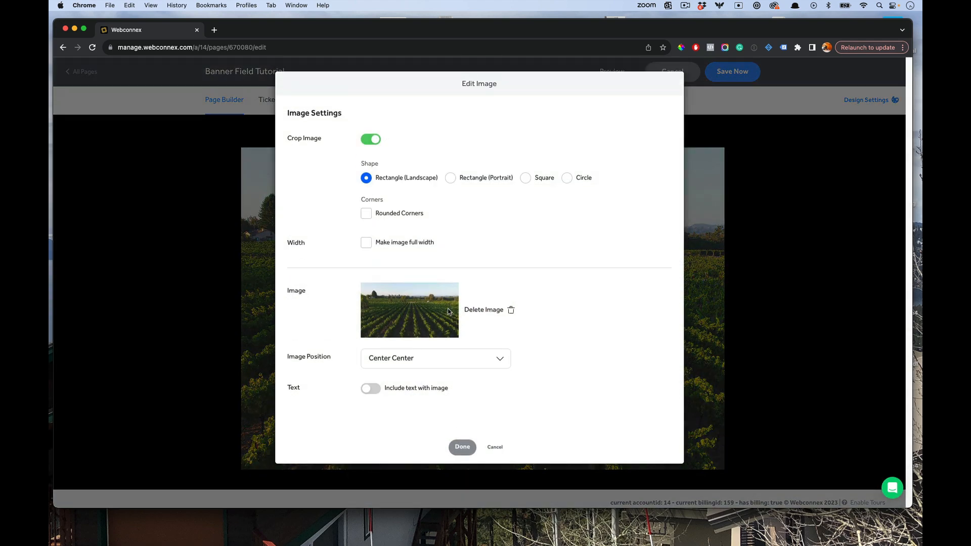
left_click(411, 242)
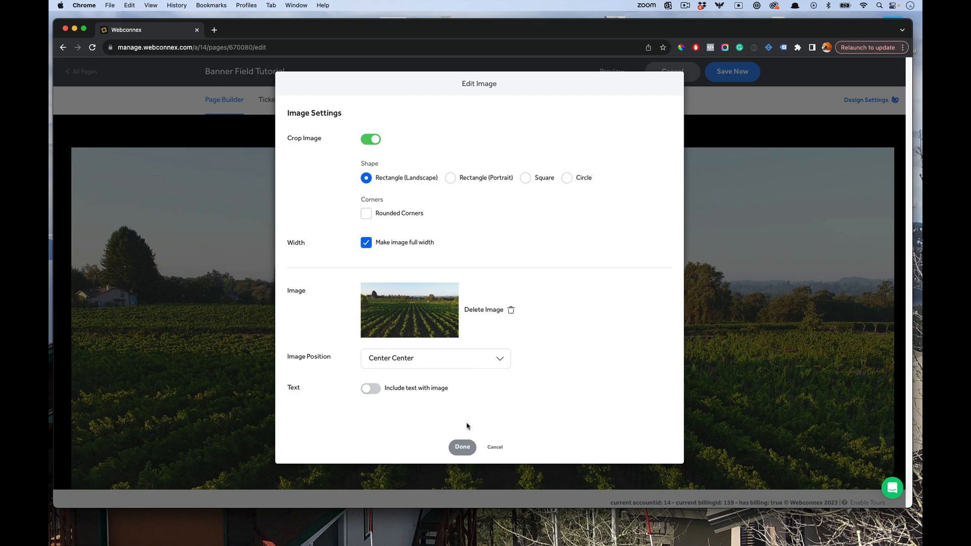
left_click(463, 446)
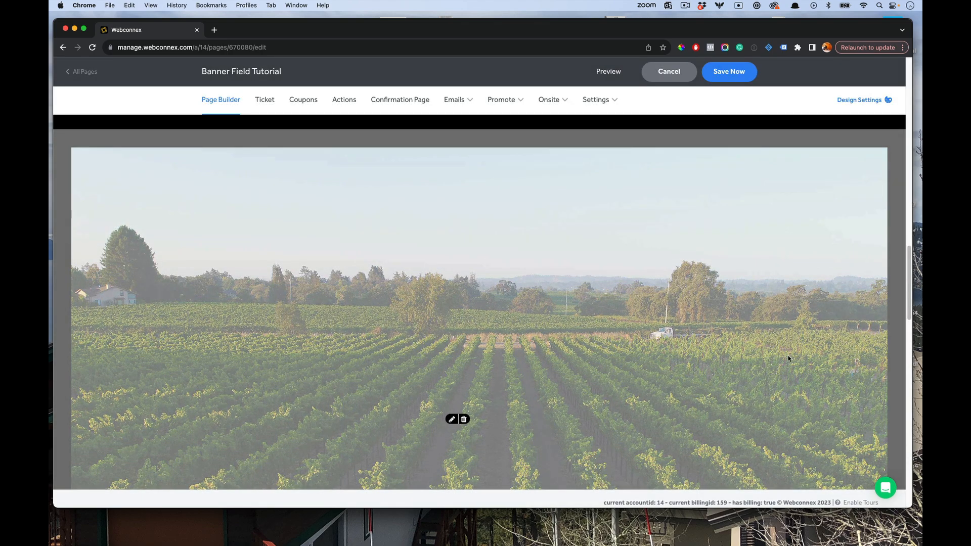
Turn off full width for the vineyard image and crop it to a square with rounded corners.
left_click(452, 420)
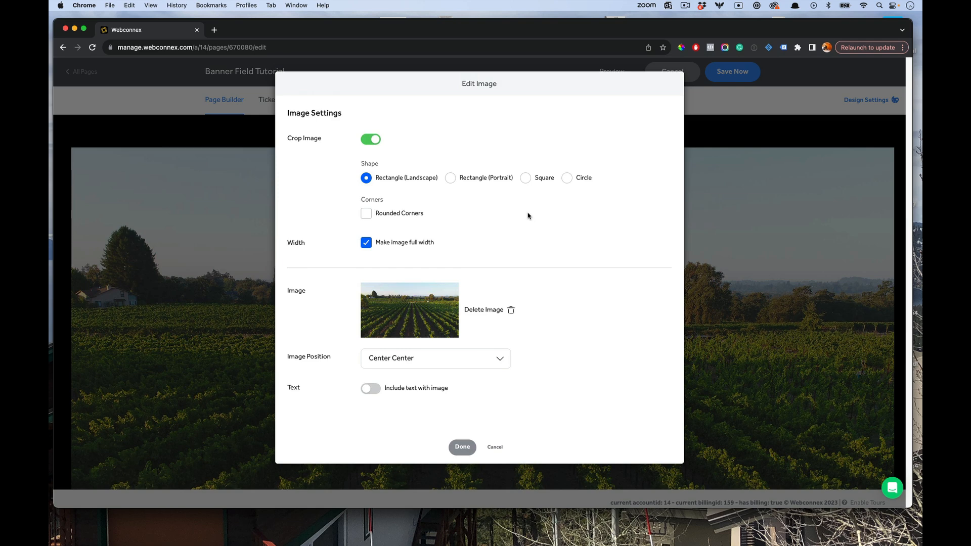
left_click(396, 242)
left_click(390, 216)
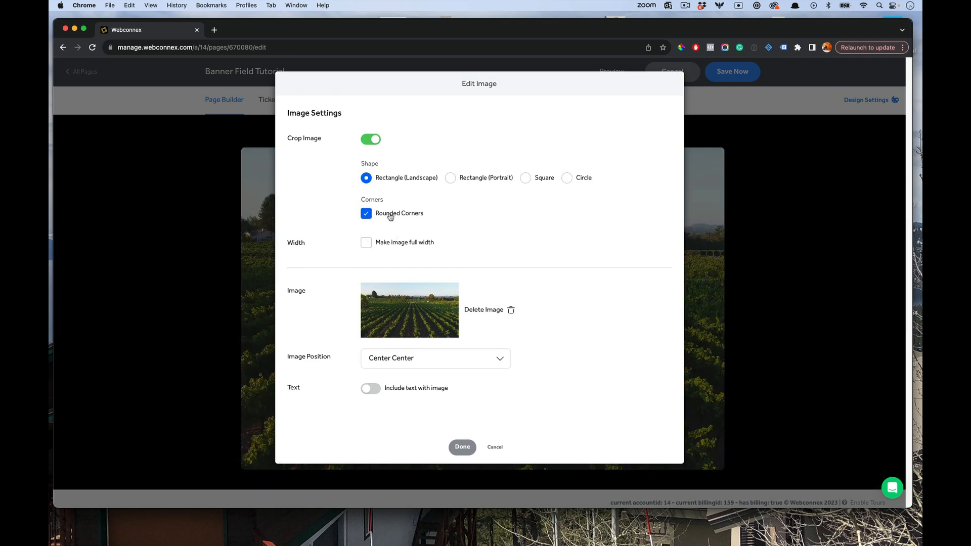
left_click(529, 180)
left_click(462, 447)
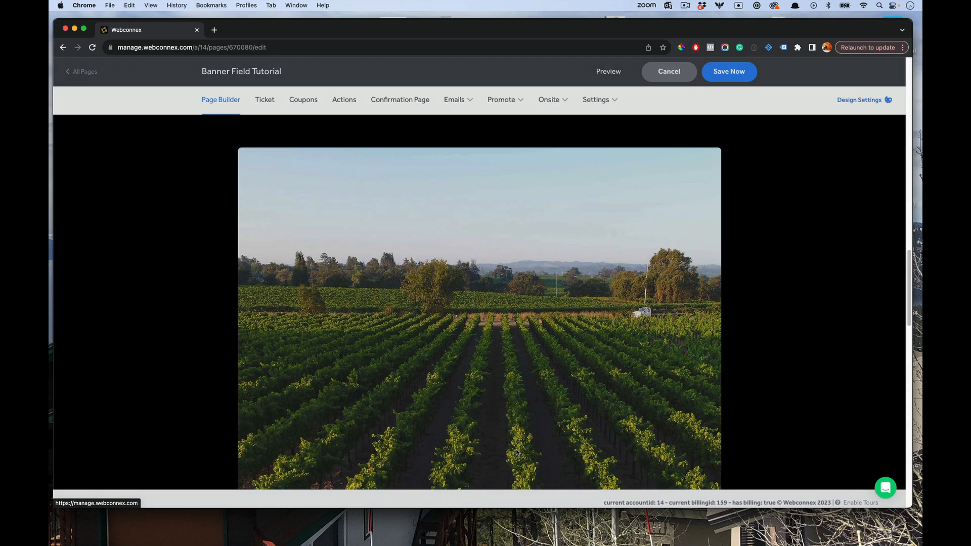
Set the vineyard image's position to Left Center.
scroll(756, 347, "down", 2)
scroll(755, 349, "down", 3)
scroll(756, 349, "up", 2)
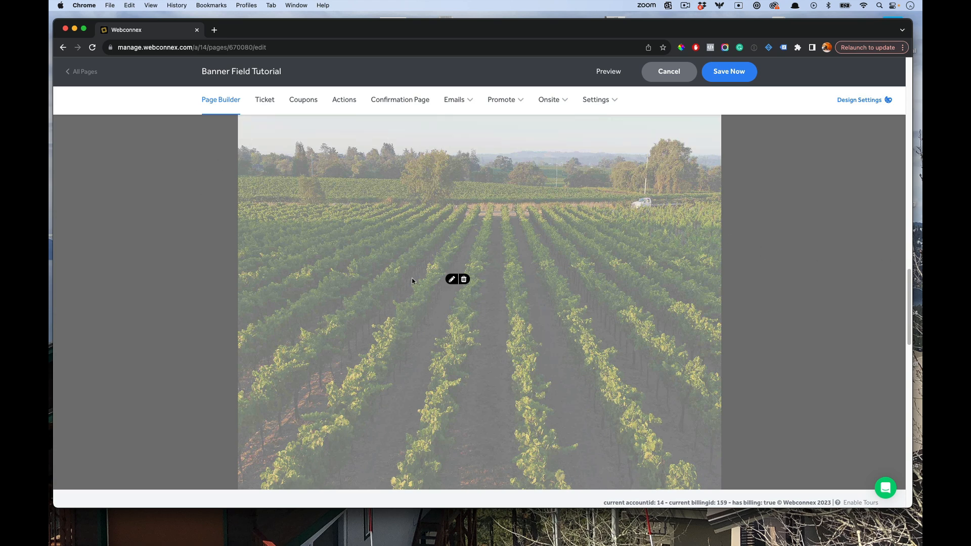
left_click(451, 279)
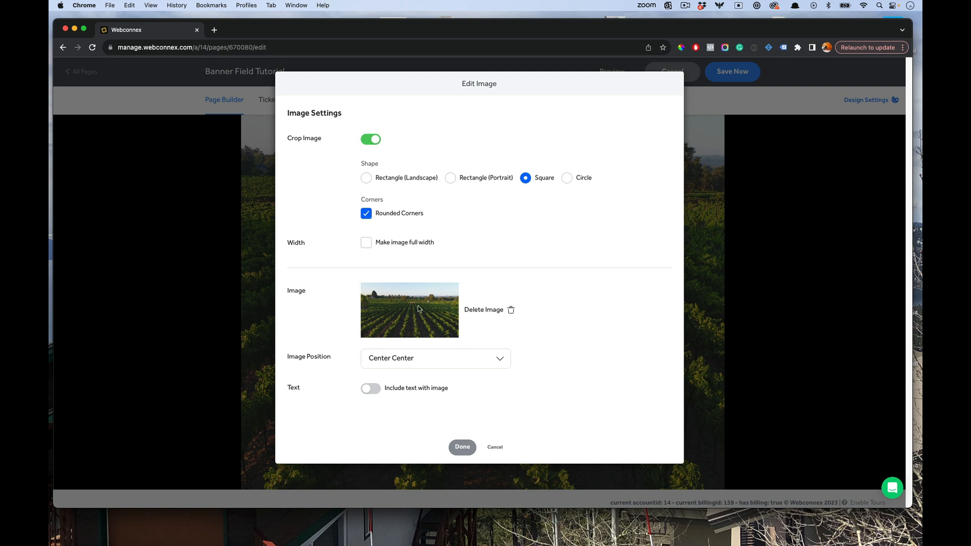
left_click(394, 359)
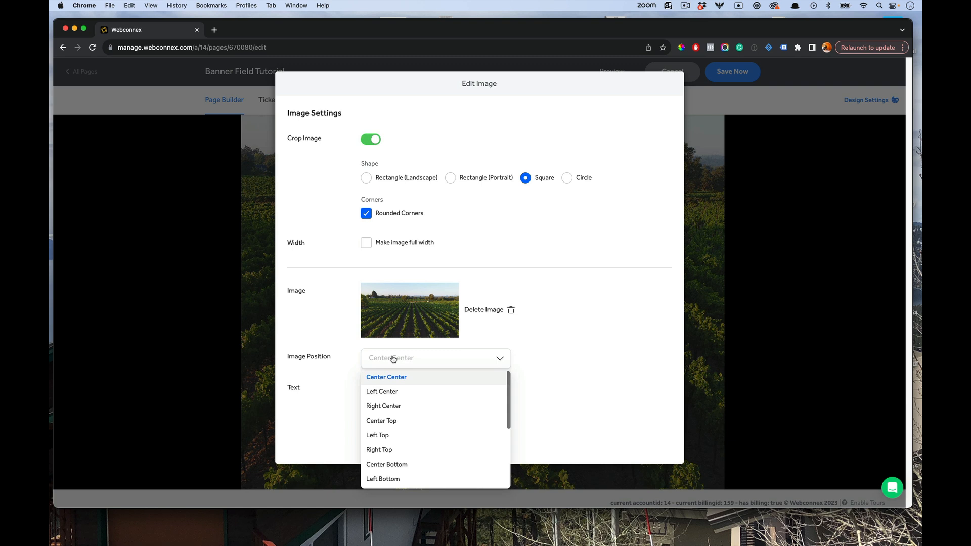
left_click(388, 393)
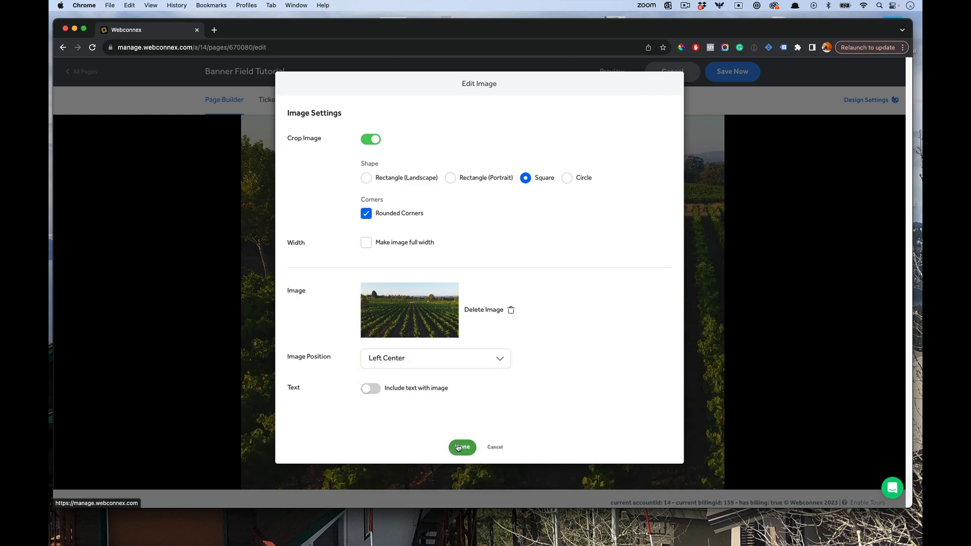
left_click(458, 445)
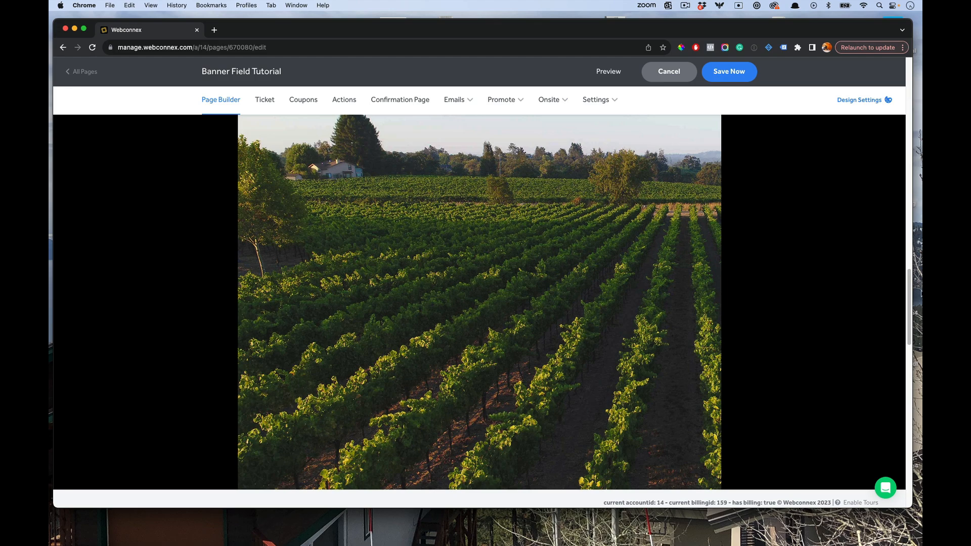
Include text with the vineyard image and fill it with the same Lorem ipsum paragraph used beside the other images.
mouse_move(889, 292)
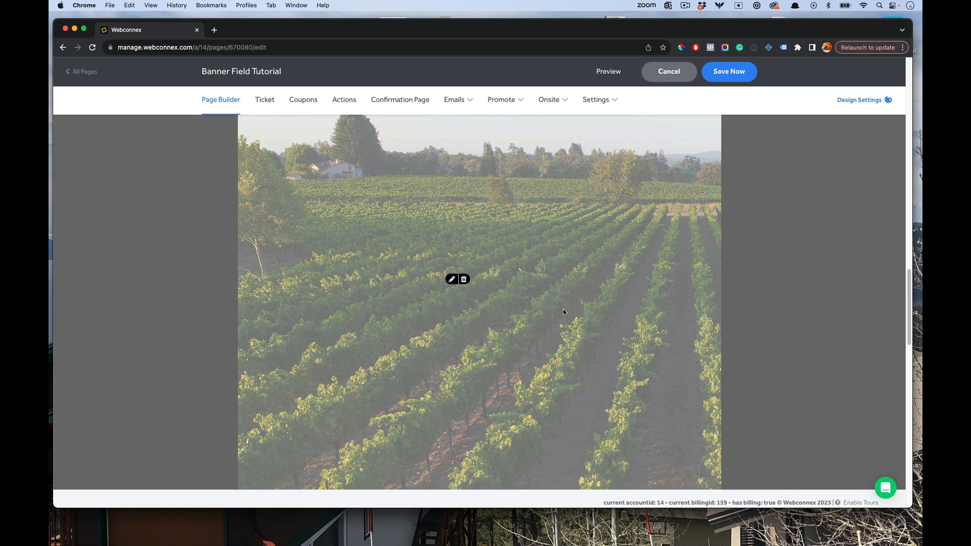
left_click(451, 279)
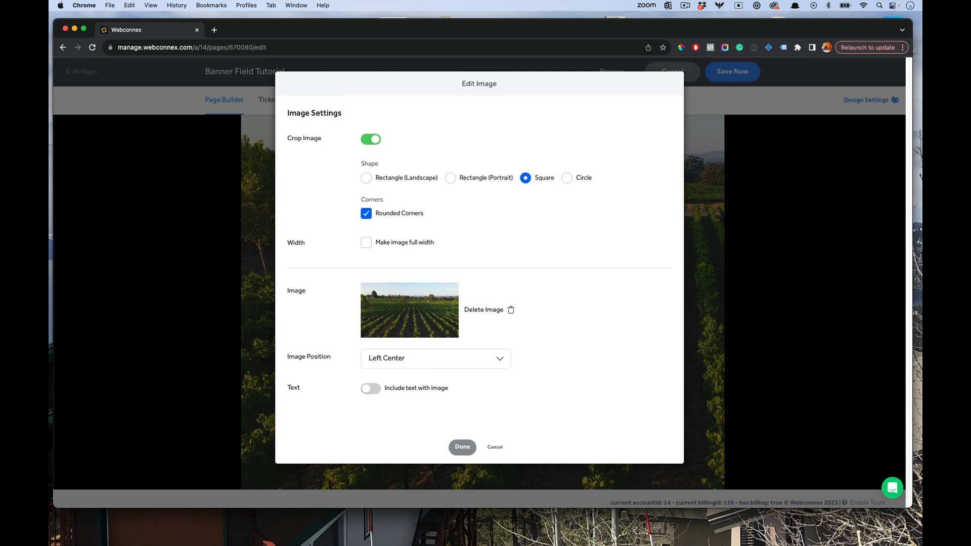
left_click(371, 388)
scroll(393, 349, "down", 3)
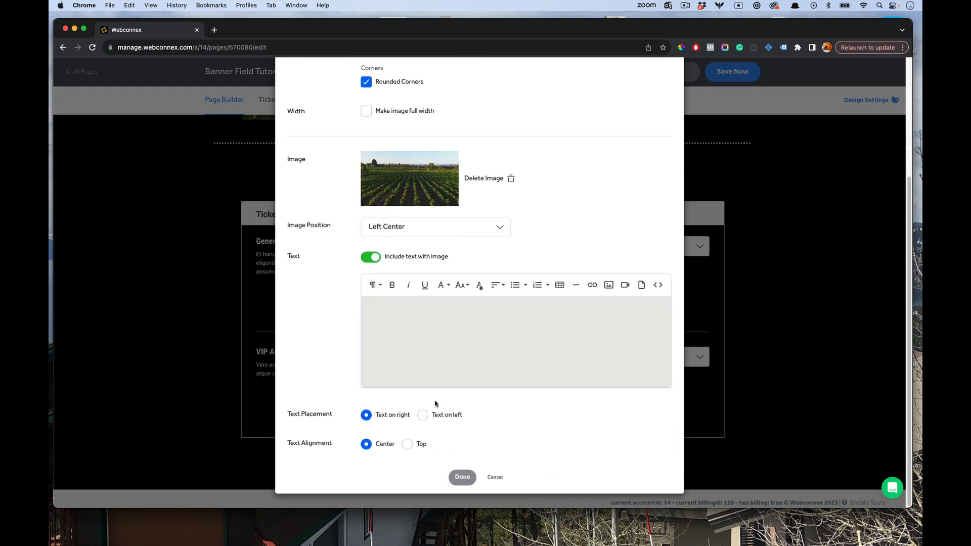
scroll(392, 350, "up", 3)
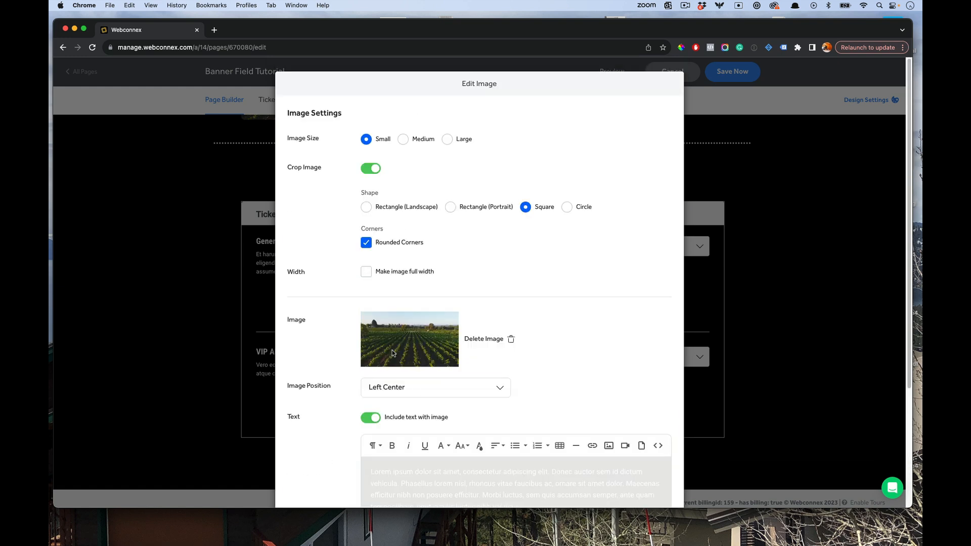
scroll(506, 329, "down", 4)
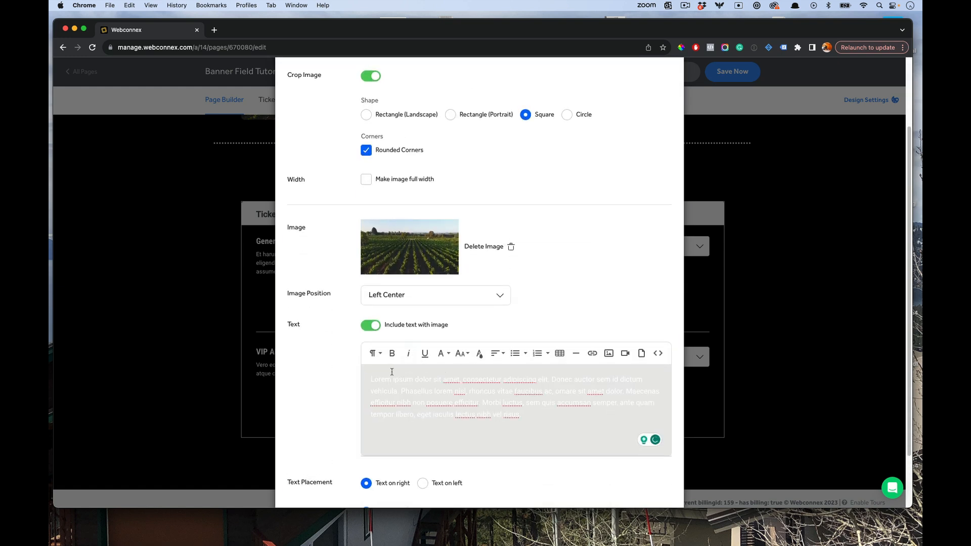
scroll(405, 380, "down", 2)
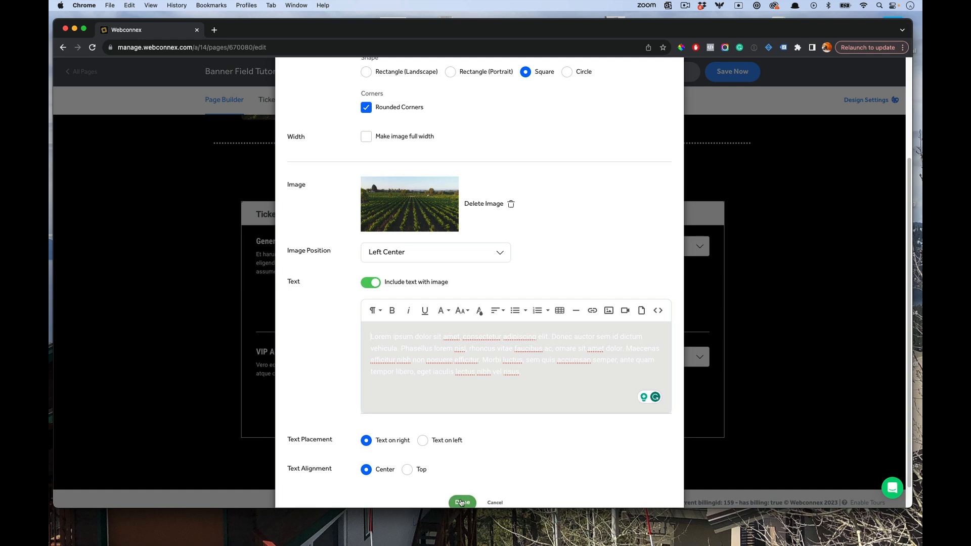
left_click(461, 502)
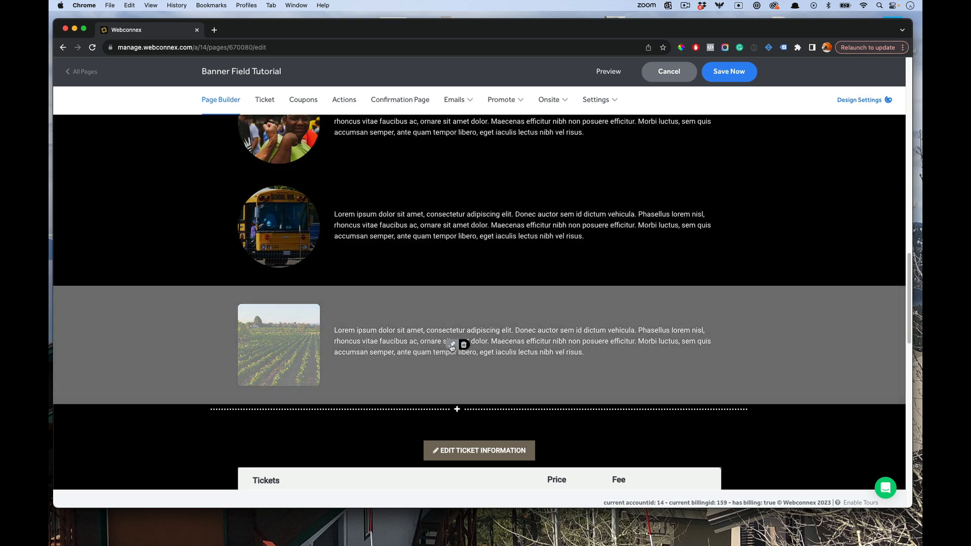
Set the size of the vineyard image beside the Lorem ipsum text to Medium and apply the change.
left_click(453, 344)
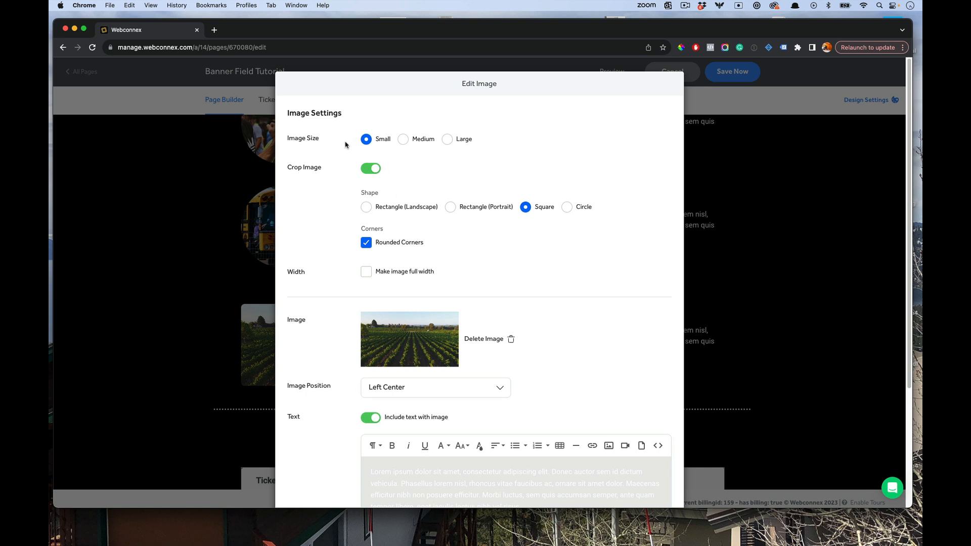
left_click(423, 142)
scroll(448, 222, "down", 5)
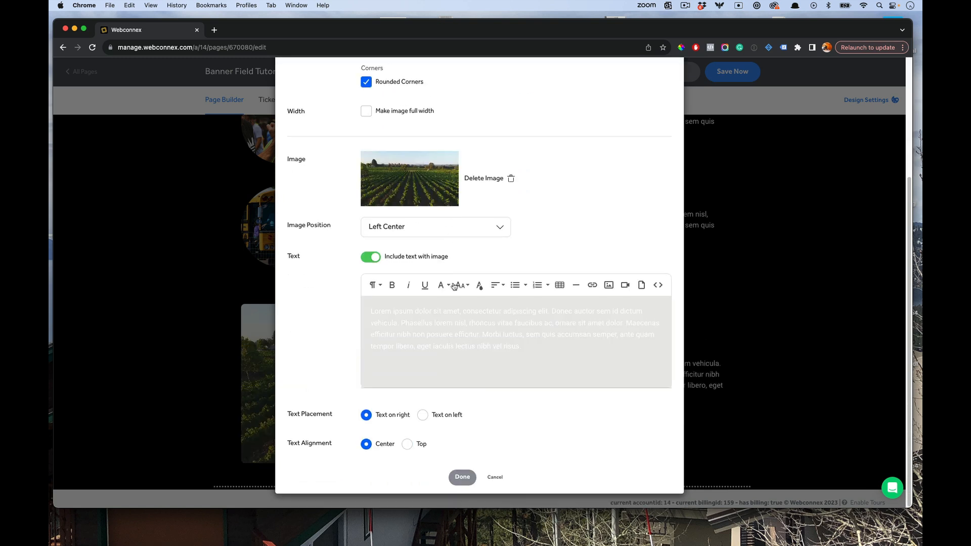
left_click(462, 476)
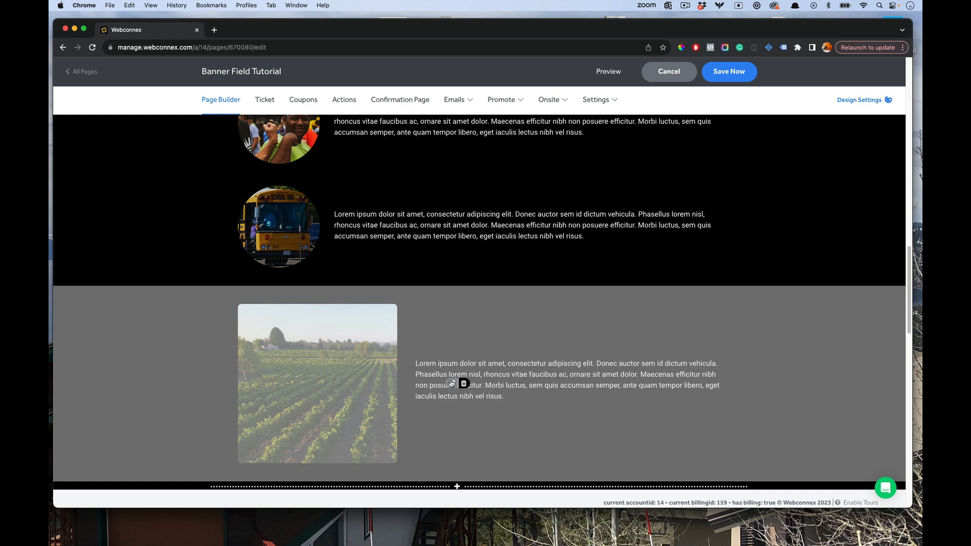
Change the crop shape of the vineyard image to Circle and apply it to the page.
left_click(452, 384)
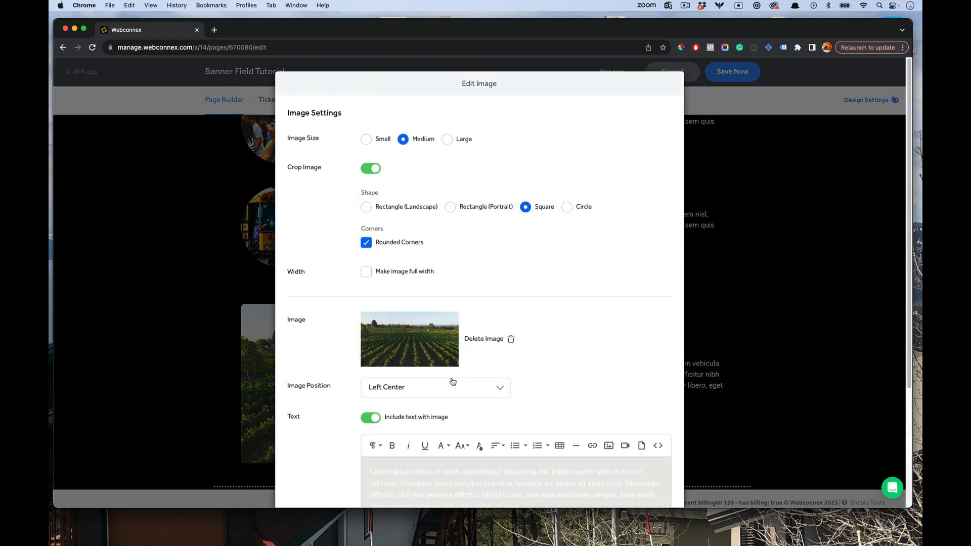
left_click(566, 208)
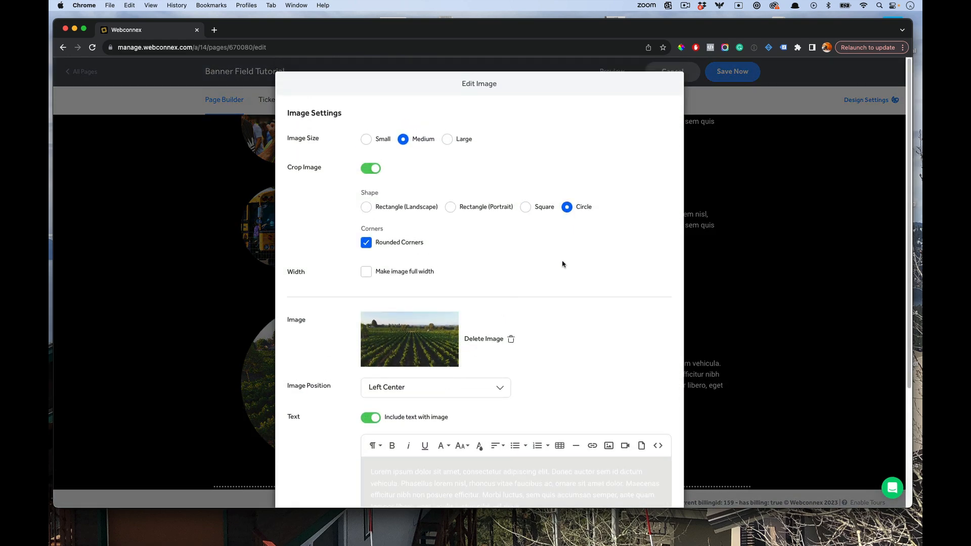
scroll(563, 263, "down", 3)
left_click(470, 478)
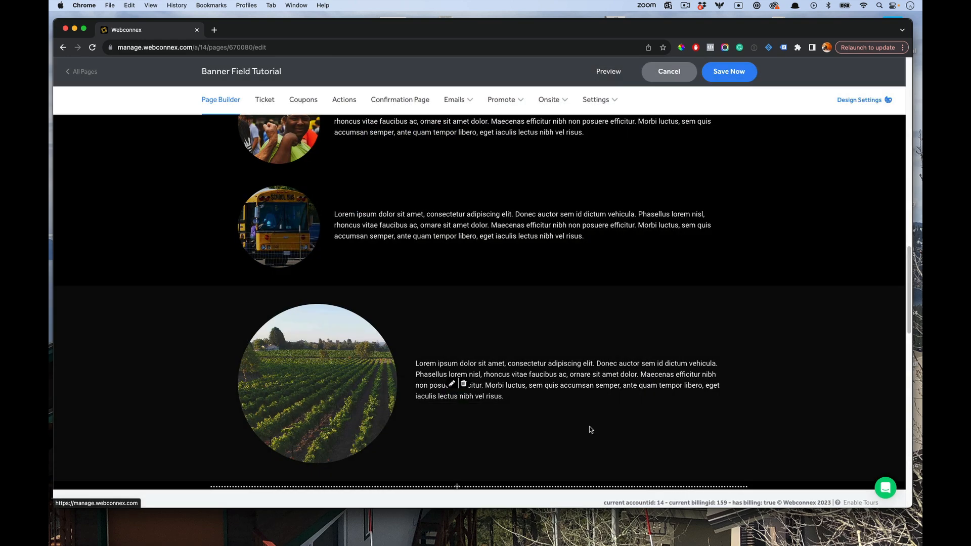
Crop the vineyard image to Rectangle (Landscape) and place its accompanying text on the left.
left_click(452, 384)
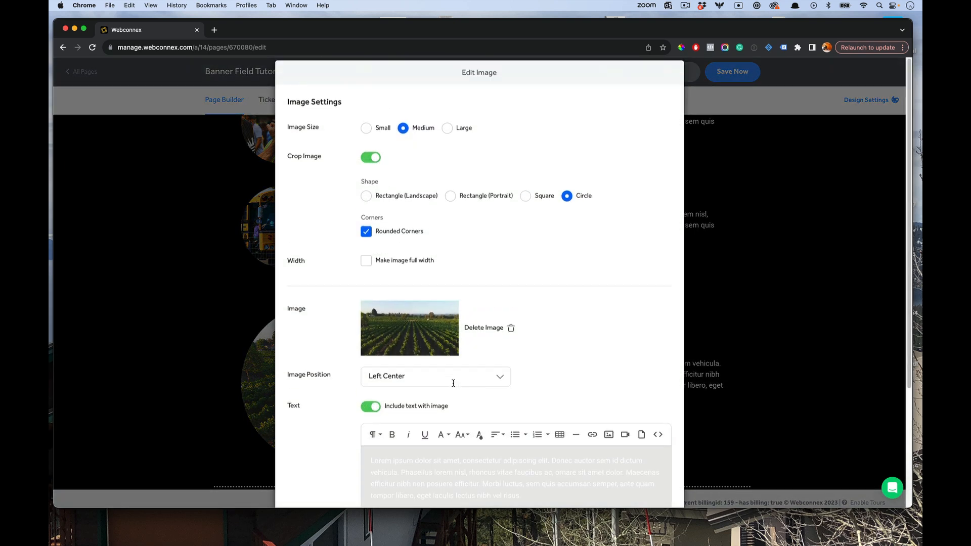
left_click(423, 208)
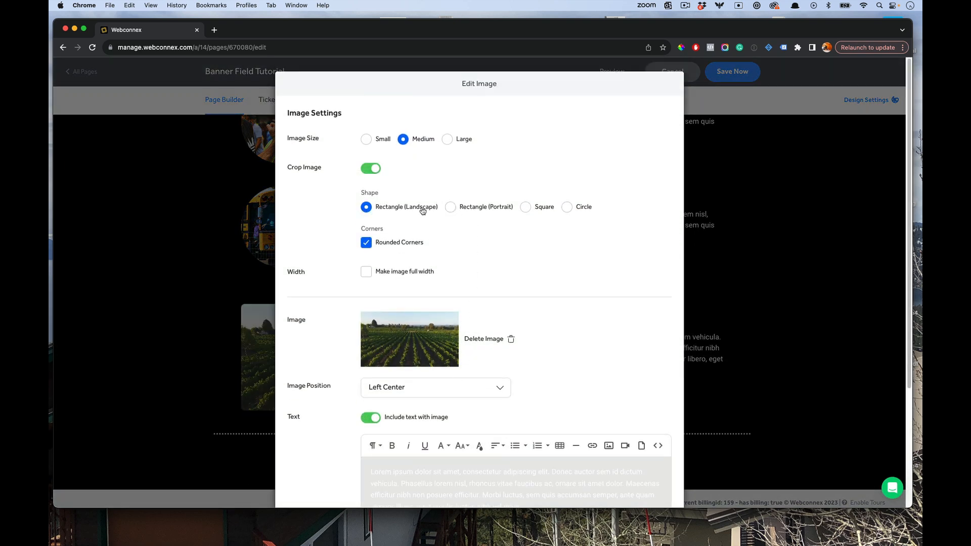
scroll(414, 256, "down", 3)
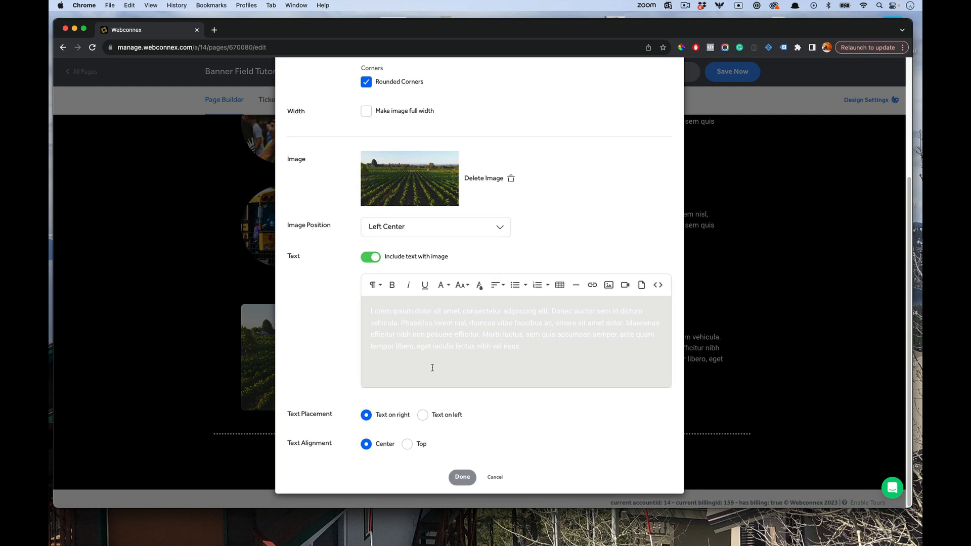
left_click(439, 415)
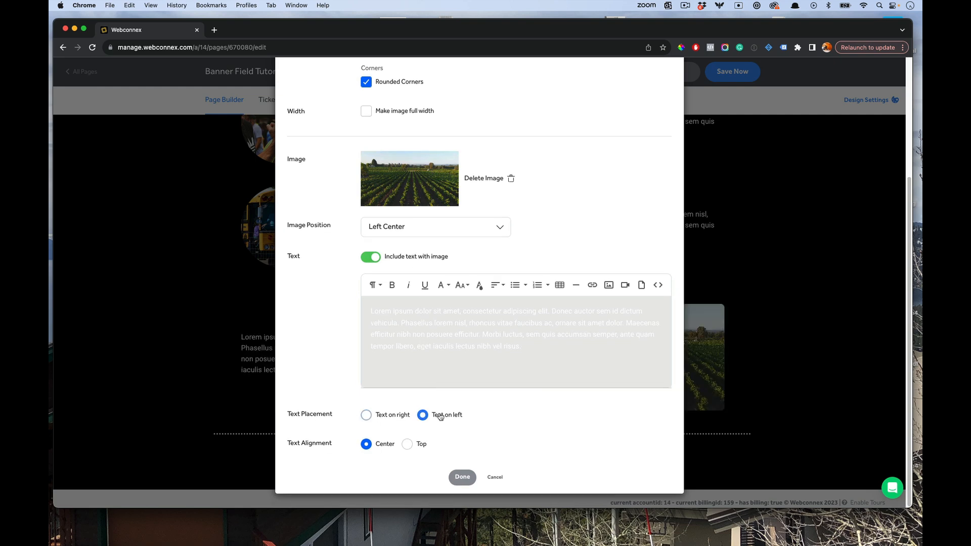
left_click(463, 476)
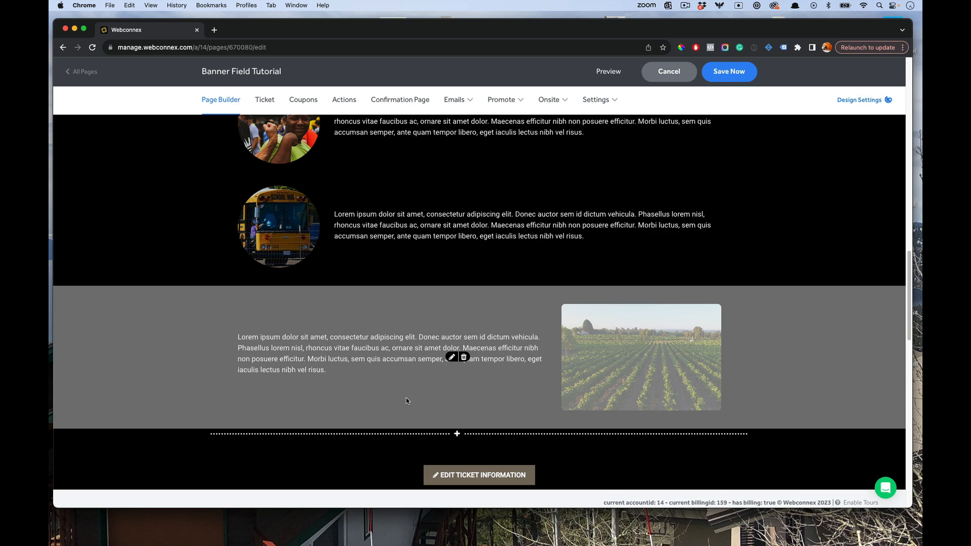
Reopen the image settings of the landscape vineyard image below the school bus entry.
scroll(506, 396, "up", 3)
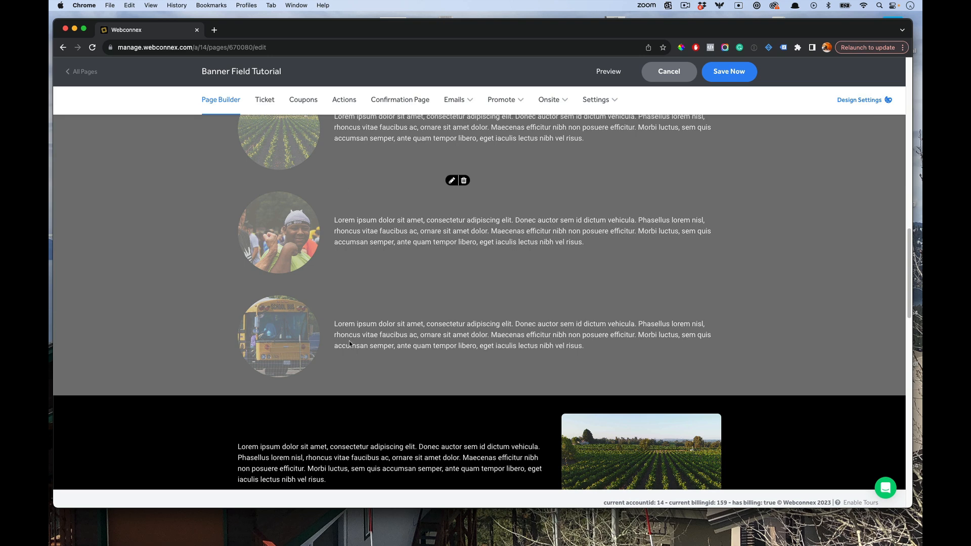
scroll(426, 305, "down", 2)
left_click(452, 396)
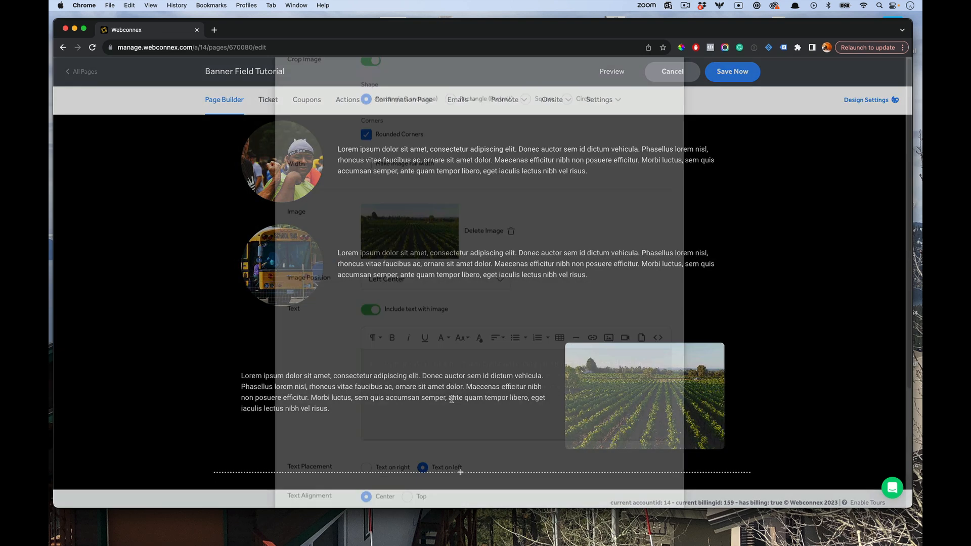